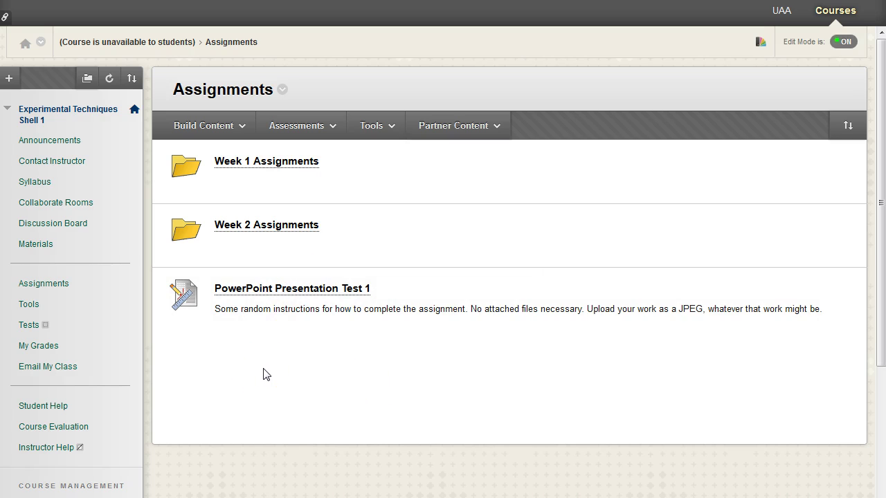
Open the course's Rubrics page from the course tools
{"action": "left_click", "coordinate": [310, 136]}
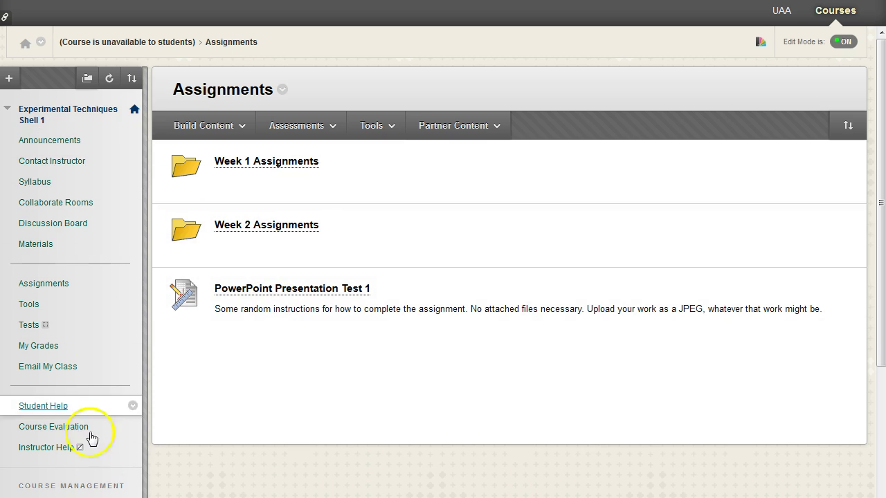
{"action": "scroll", "coordinate": [104, 383], "scroll_direction": "down", "scroll_amount": 3}
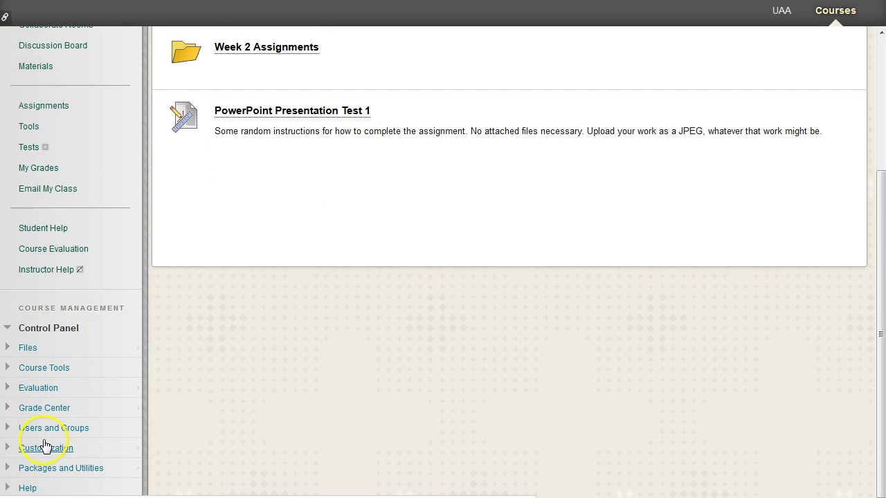
{"action": "left_click", "coordinate": [6, 369]}
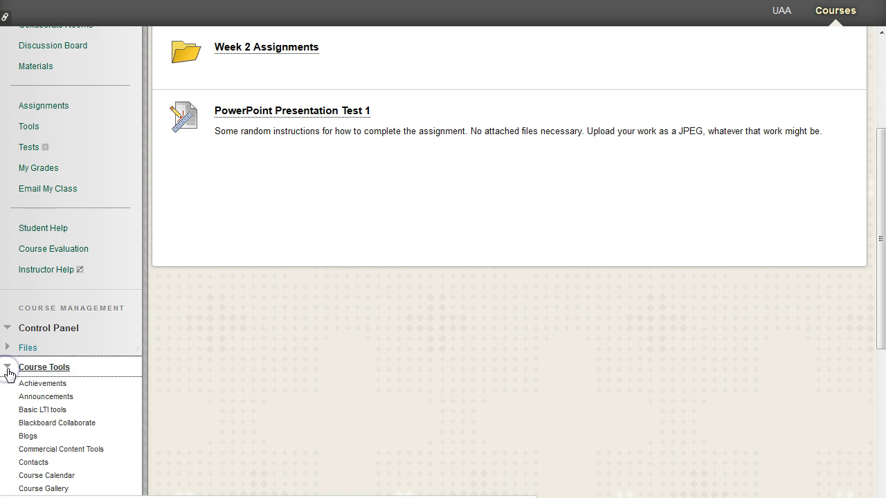
{"action": "scroll", "coordinate": [86, 374], "scroll_direction": "down", "scroll_amount": 4}
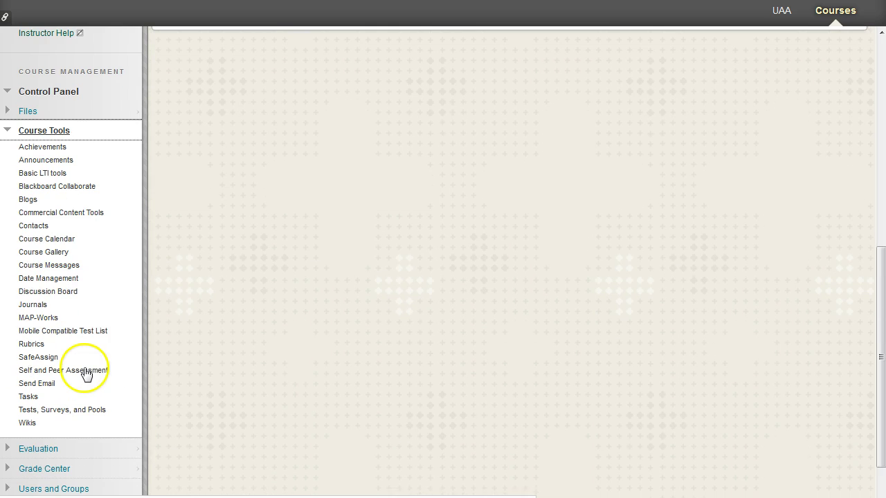
{"action": "left_click", "coordinate": [33, 346]}
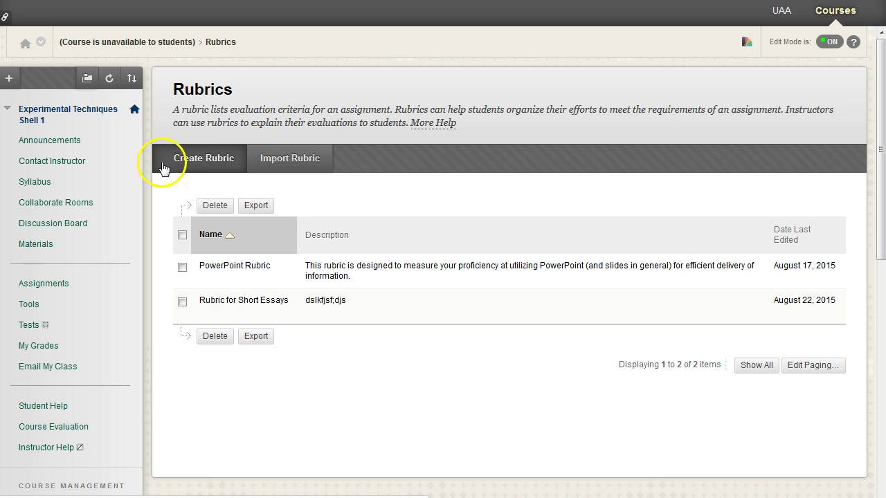
Open the PowerPoint Rubric for editing
{"action": "mouse_move", "coordinate": [229, 269]}
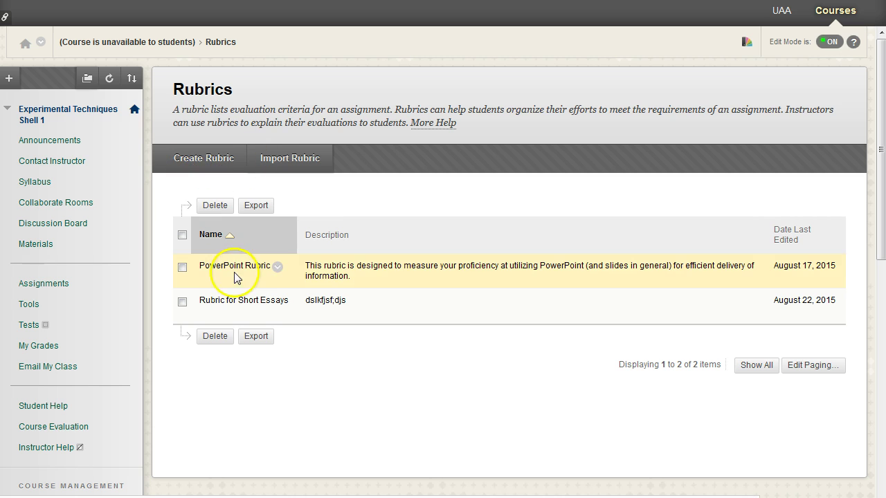
{"action": "left_click", "coordinate": [277, 268]}
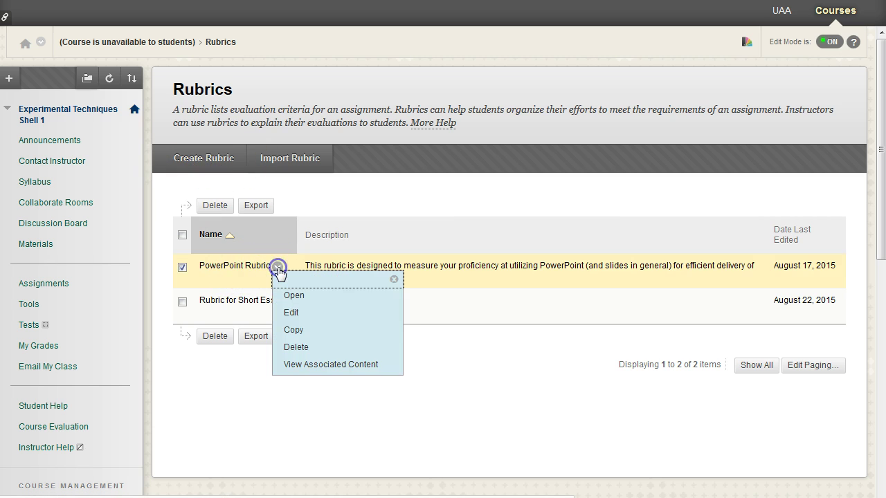
{"action": "left_click", "coordinate": [340, 266]}
{"action": "left_click_drag", "start_coordinate": [204, 268], "coordinate": [281, 268]}
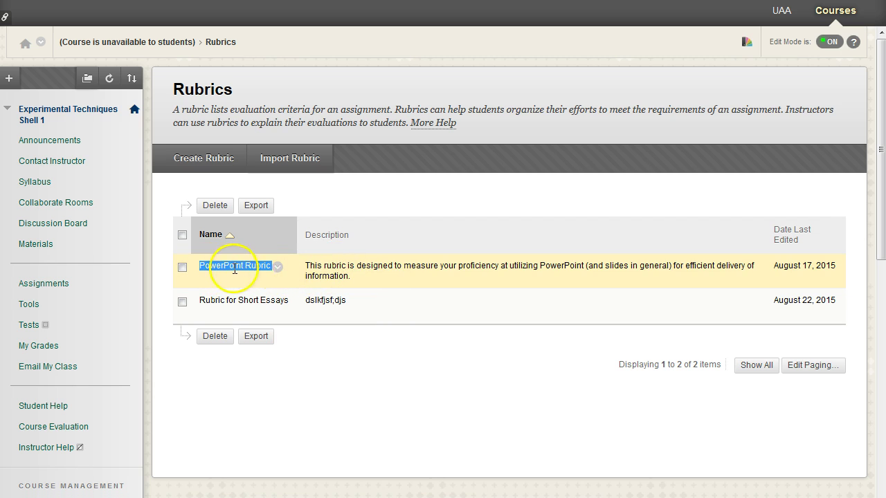
{"action": "left_click", "coordinate": [278, 267]}
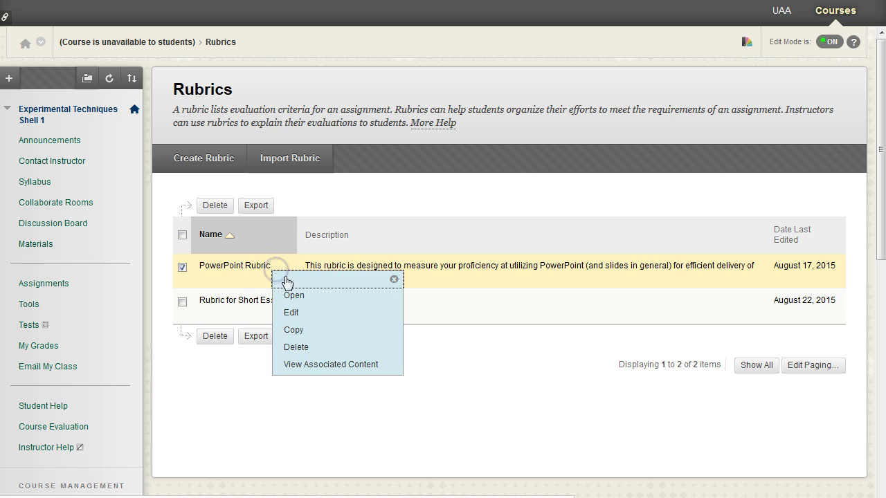
{"action": "left_click", "coordinate": [296, 314]}
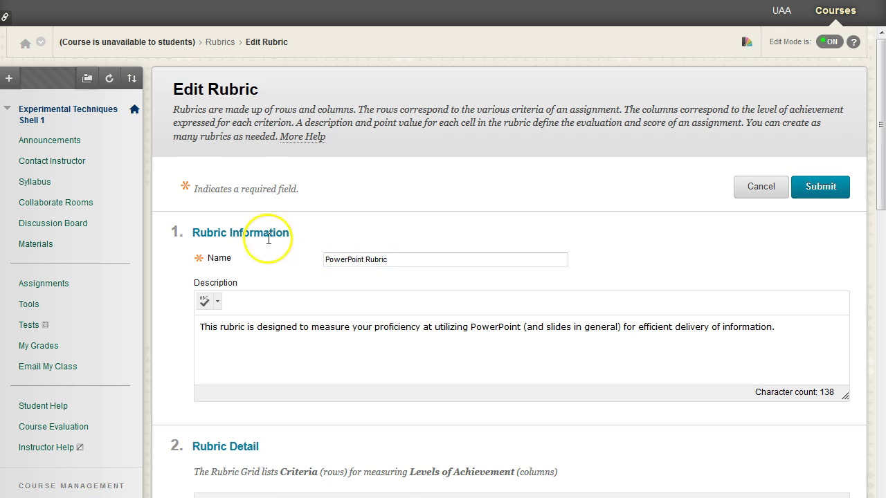
Review the rubric's name and description in the Rubric Information section
{"action": "left_click", "coordinate": [353, 256]}
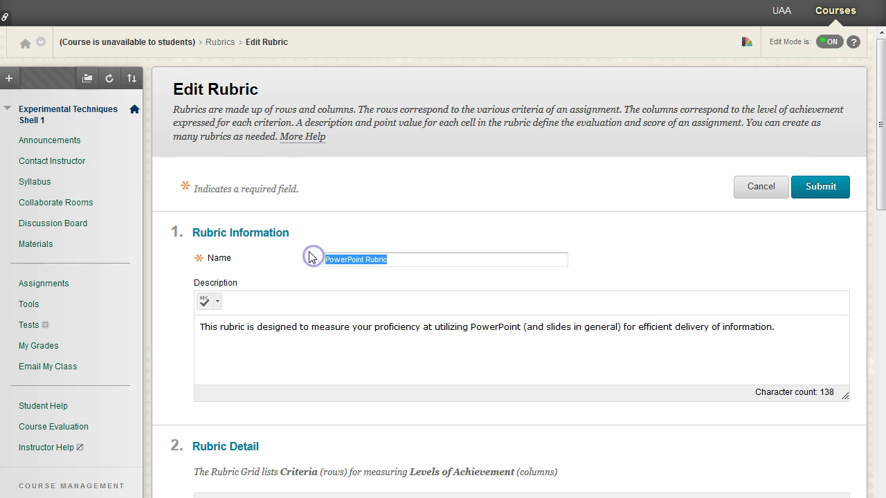
{"action": "left_click", "coordinate": [426, 260]}
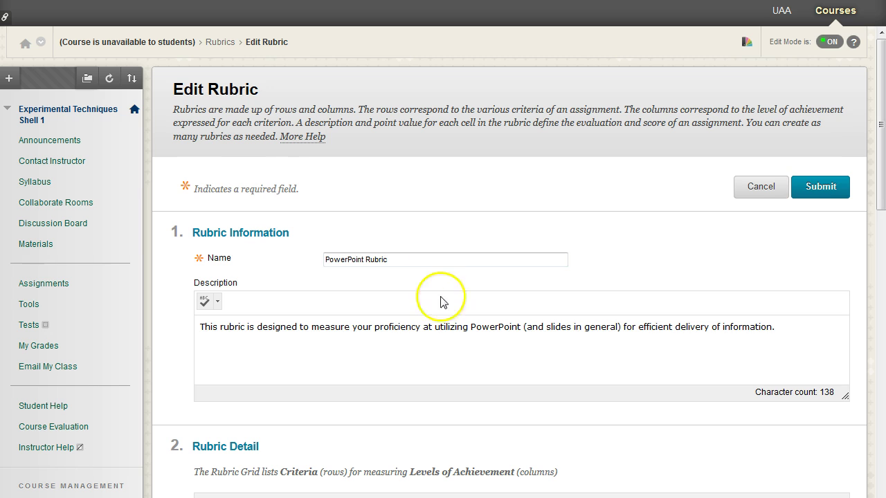
{"action": "left_click_drag", "start_coordinate": [775, 328], "coordinate": [168, 334]}
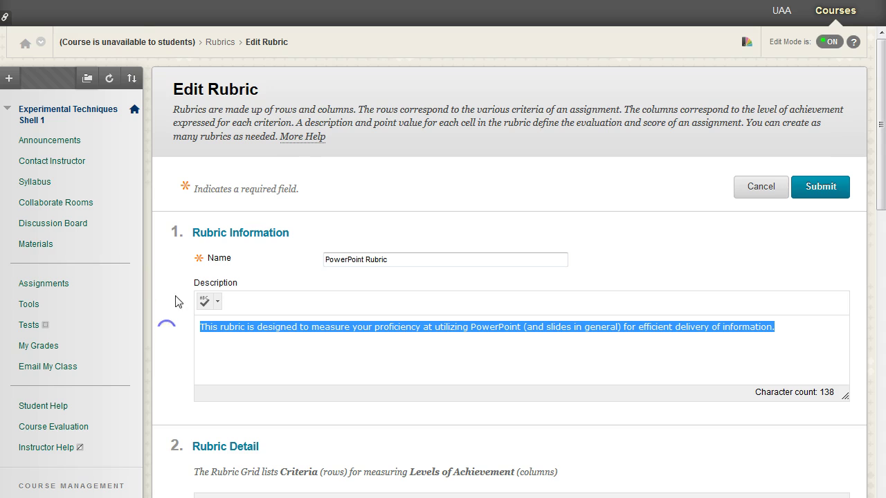
Examine the criteria rows, the achievement level columns and their percentages in the Rubric Detail grid
{"action": "scroll", "coordinate": [175, 301], "scroll_direction": "down", "scroll_amount": 5}
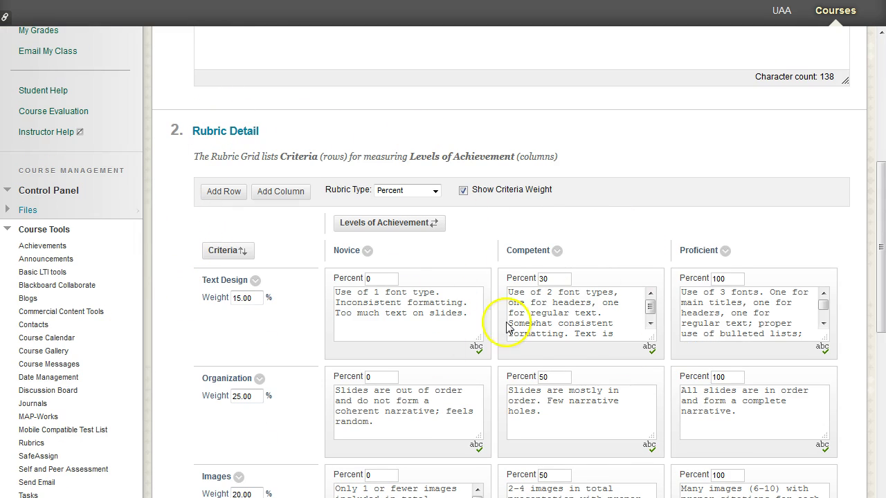
{"action": "scroll", "coordinate": [249, 315], "scroll_direction": "down", "scroll_amount": 1}
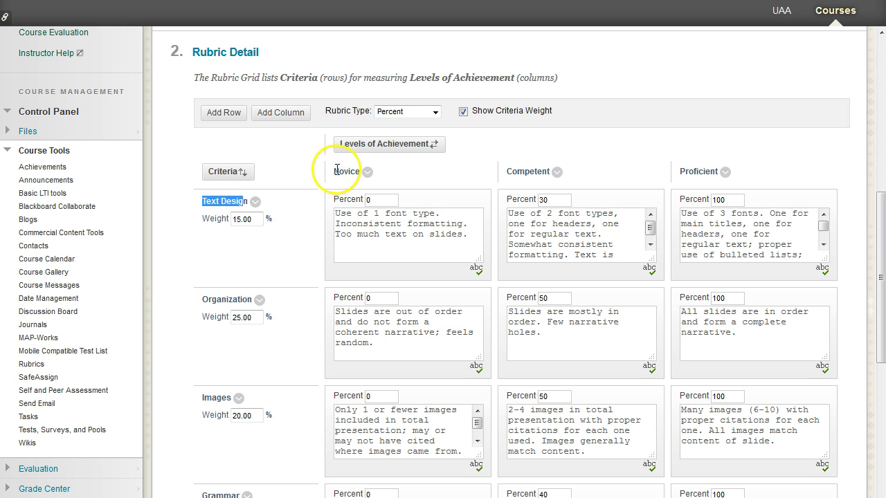
{"action": "left_click_drag", "start_coordinate": [339, 172], "coordinate": [371, 172]}
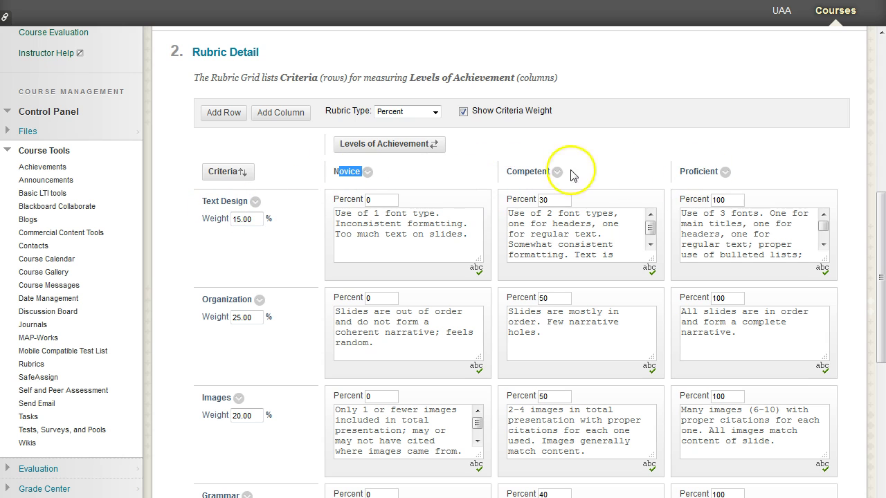
{"action": "left_click", "coordinate": [501, 173]}
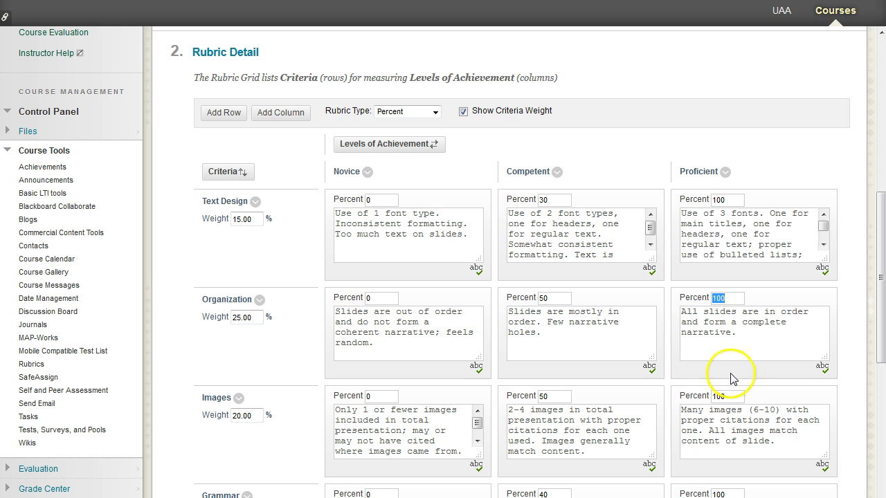
{"action": "left_click", "coordinate": [703, 402]}
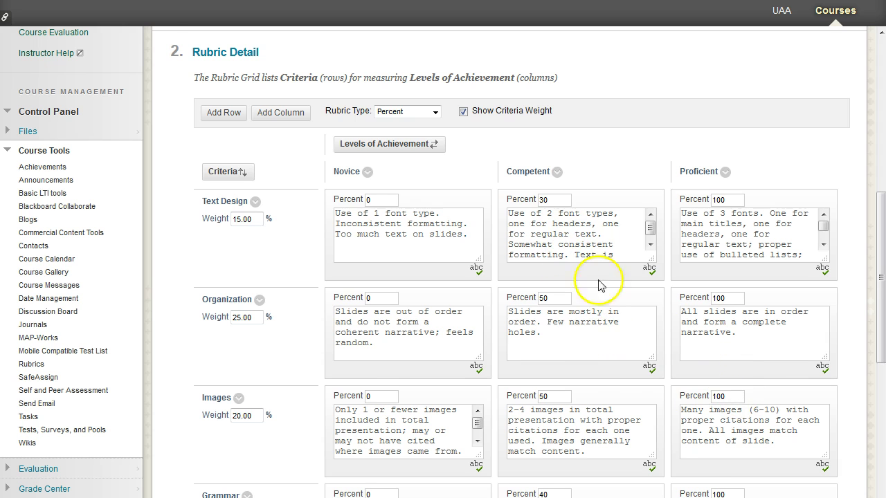
Compare the weights of all criteria from Text Design to Color Design, the level percentages and the total weight
{"action": "scroll", "coordinate": [643, 307], "scroll_direction": "down", "scroll_amount": 5}
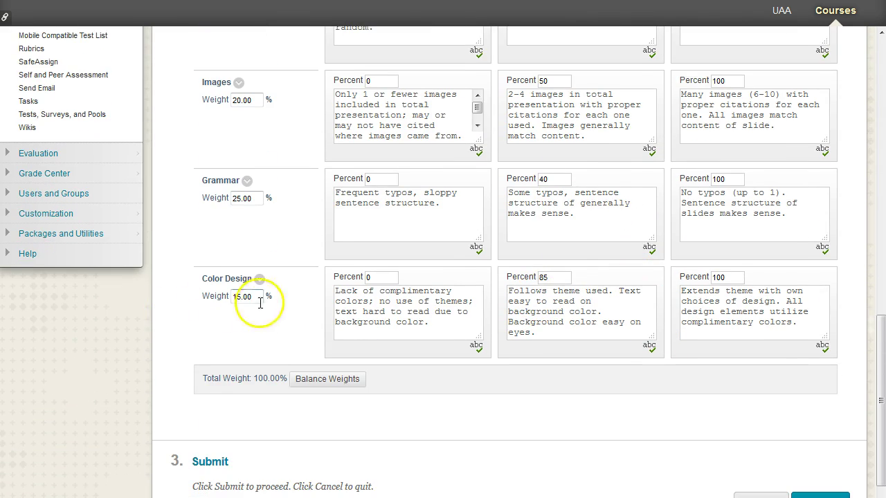
{"action": "scroll", "coordinate": [277, 307], "scroll_direction": "up", "scroll_amount": 5}
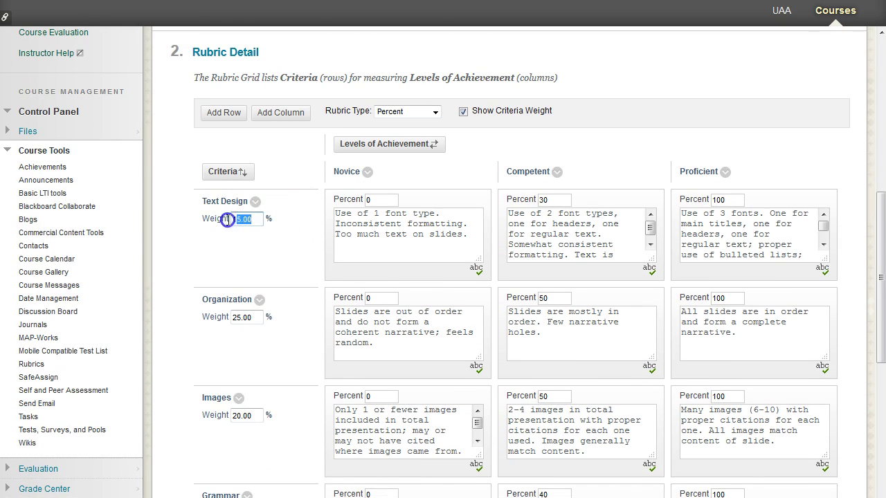
{"action": "scroll", "coordinate": [277, 247], "scroll_direction": "down", "scroll_amount": 1}
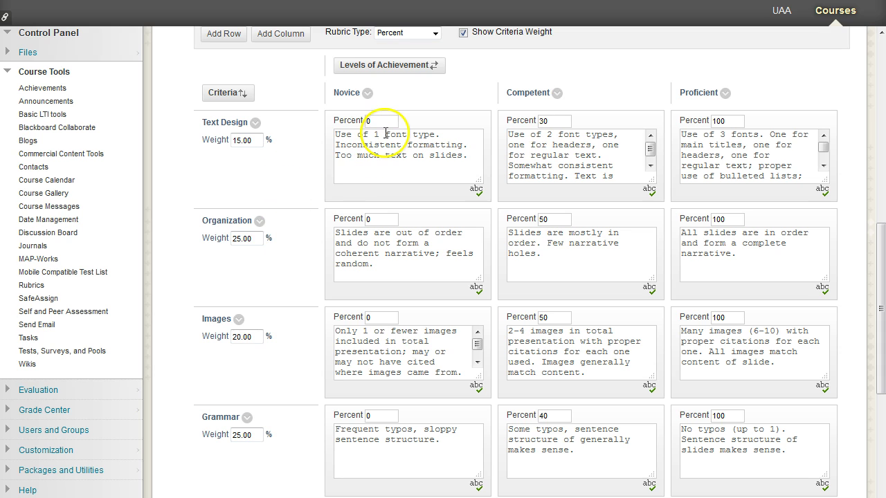
{"action": "scroll", "coordinate": [263, 208], "scroll_direction": "down", "scroll_amount": 2}
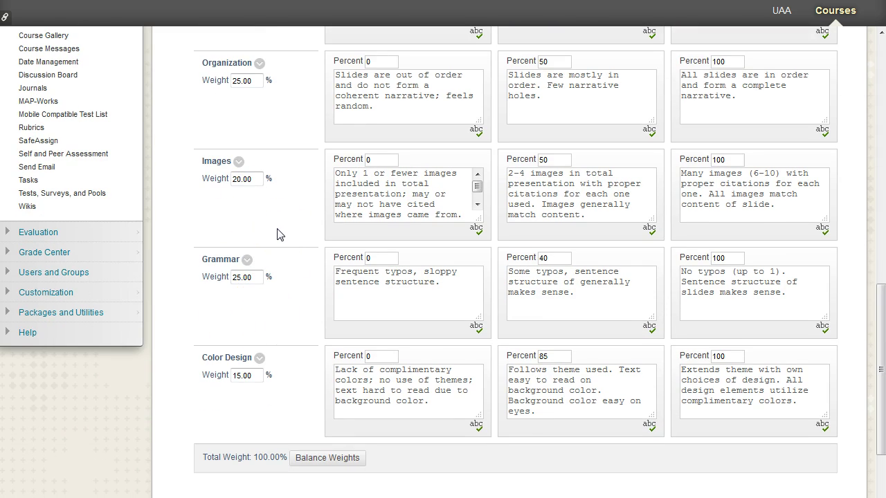
{"action": "scroll", "coordinate": [280, 234], "scroll_direction": "up", "scroll_amount": 3}
{"action": "left_click", "coordinate": [548, 200]}
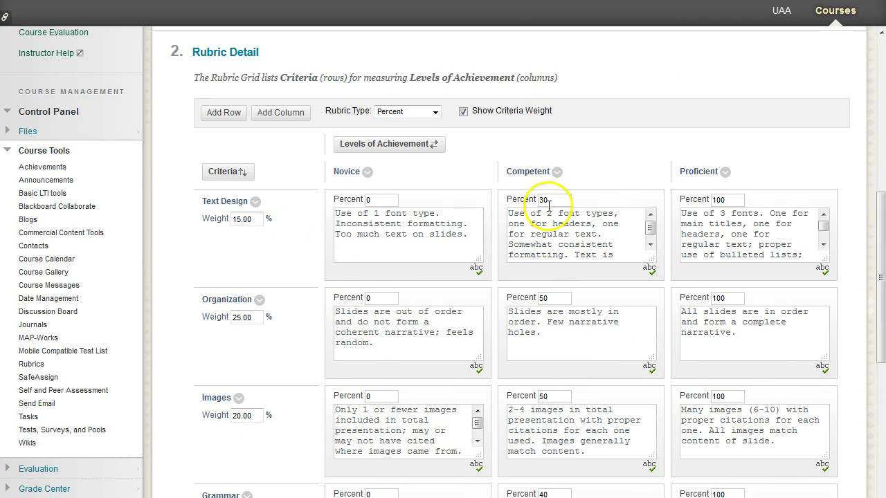
{"action": "scroll", "coordinate": [564, 215], "scroll_direction": "down", "scroll_amount": 1}
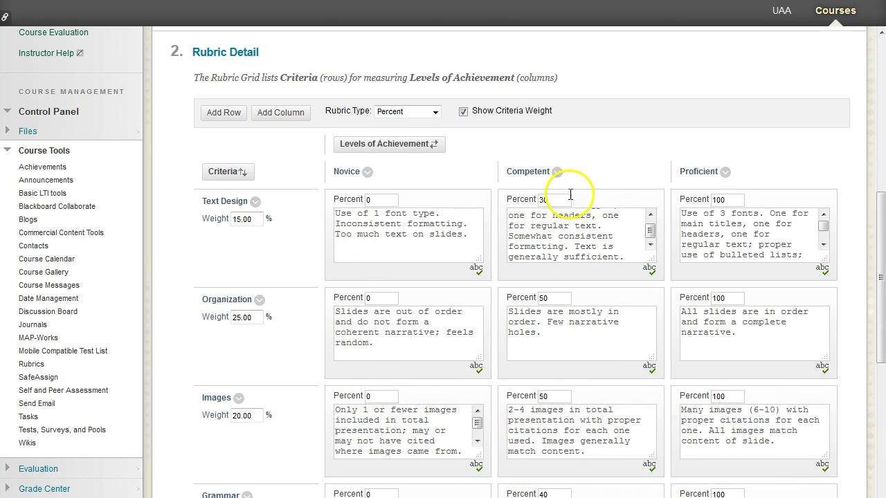
{"action": "scroll", "coordinate": [273, 260], "scroll_direction": "down", "scroll_amount": 5}
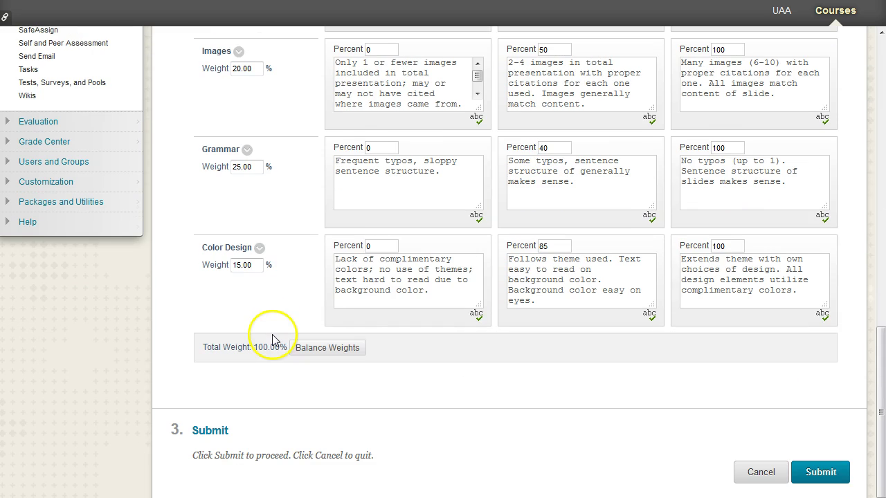
{"action": "scroll", "coordinate": [280, 331], "scroll_direction": "up", "scroll_amount": 1}
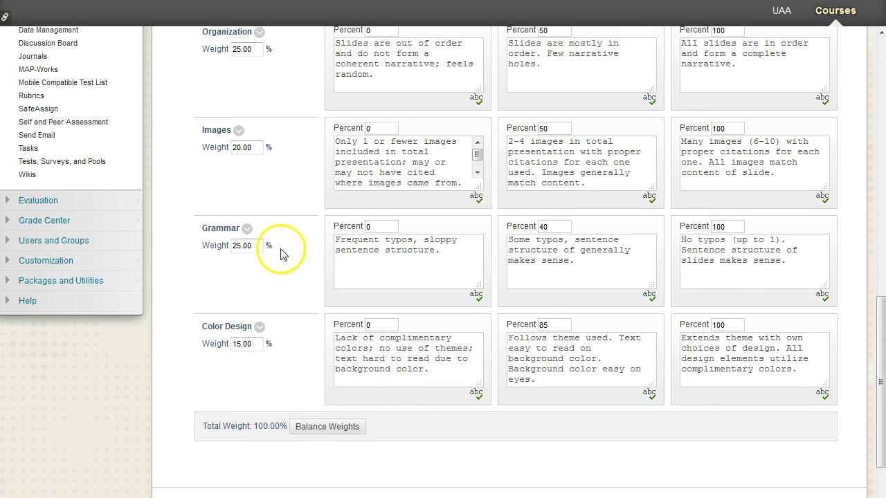
{"action": "scroll", "coordinate": [233, 204], "scroll_direction": "up", "scroll_amount": 2}
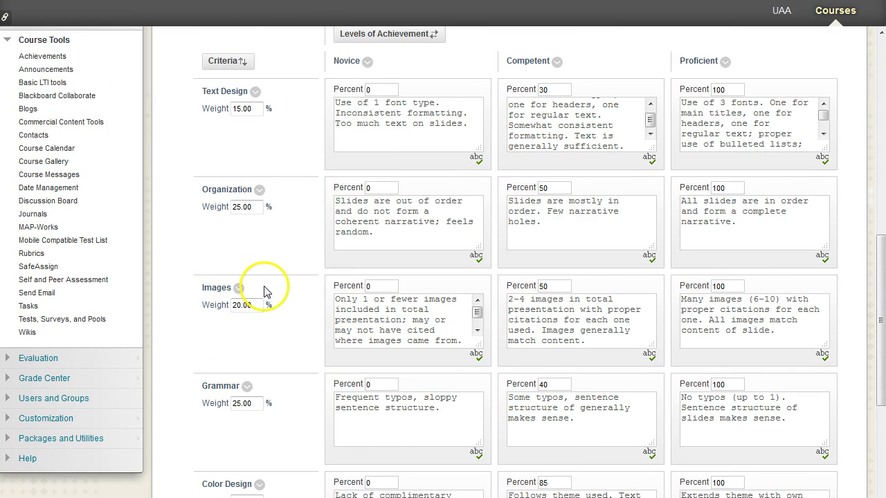
{"action": "scroll", "coordinate": [268, 290], "scroll_direction": "up", "scroll_amount": 2}
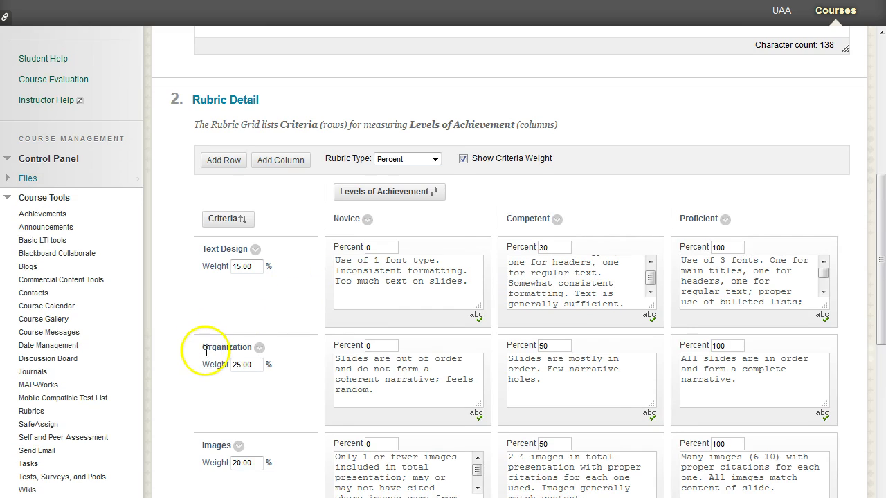
Check the row options of the Text Design criterion and the available rubric types, leaving the type at Percent
{"action": "triple_click", "coordinate": [205, 250]}
{"action": "left_click", "coordinate": [302, 270]}
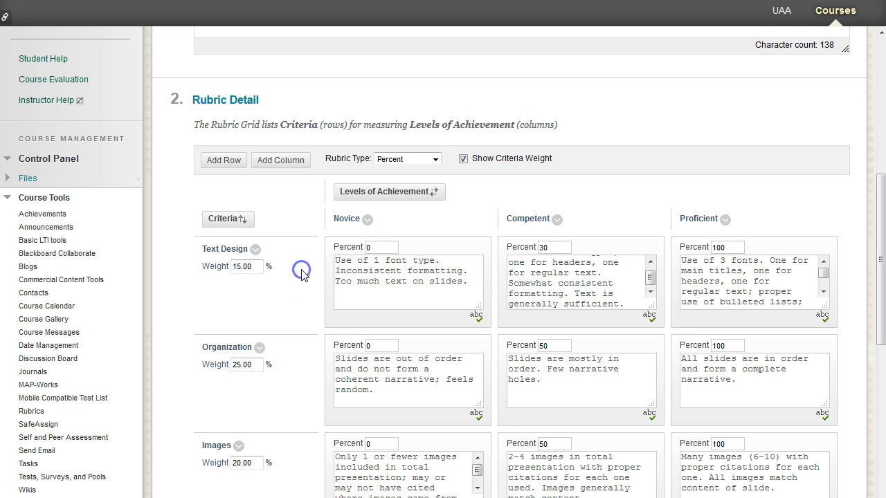
{"action": "left_click", "coordinate": [255, 251]}
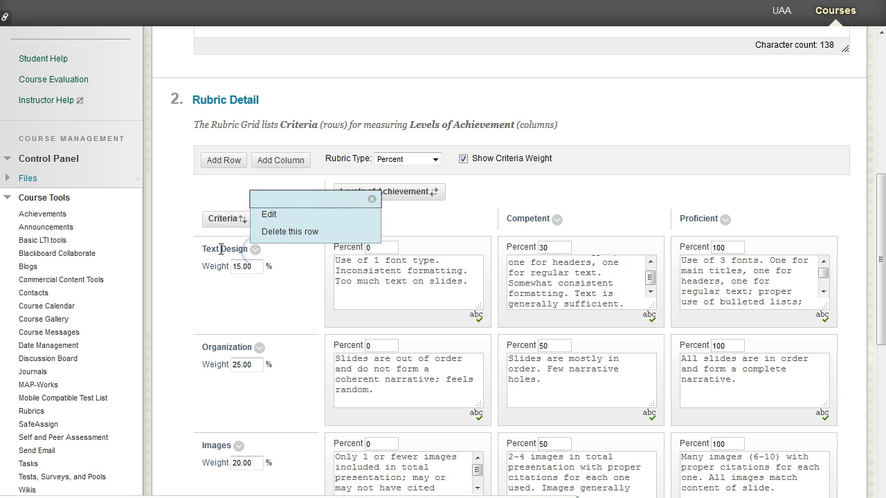
{"action": "left_click", "coordinate": [421, 219]}
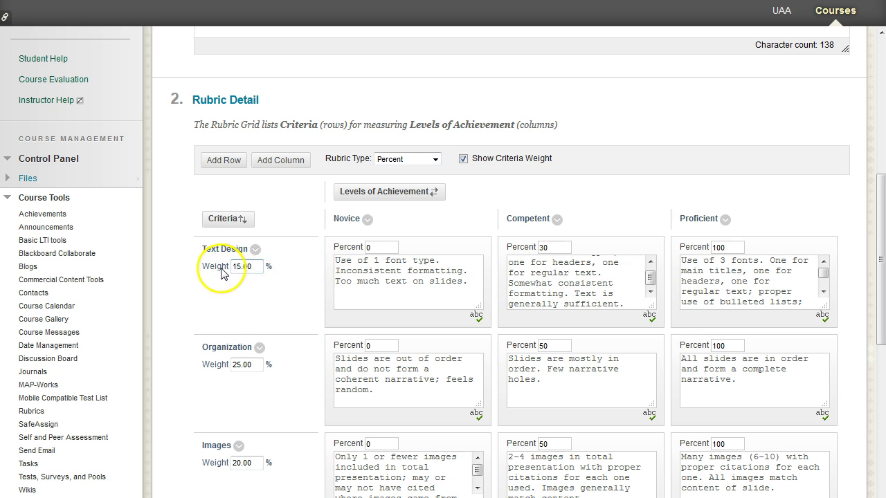
{"action": "left_click", "coordinate": [407, 160]}
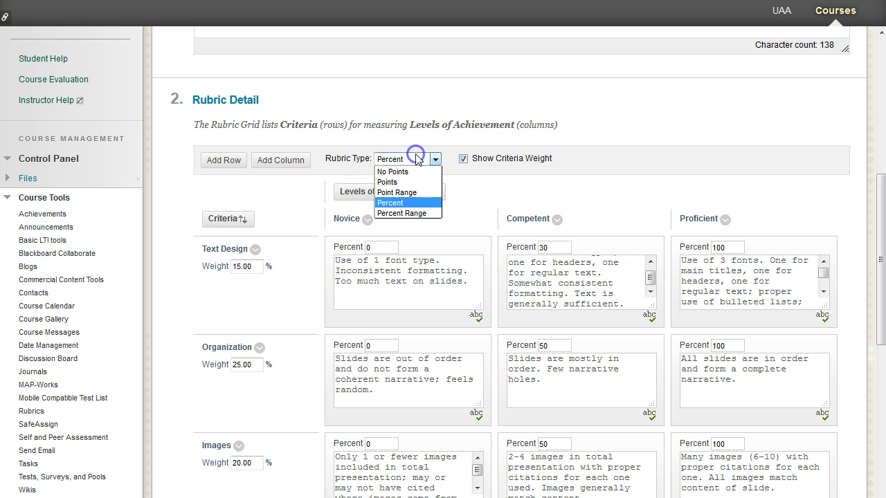
{"action": "left_click", "coordinate": [420, 197]}
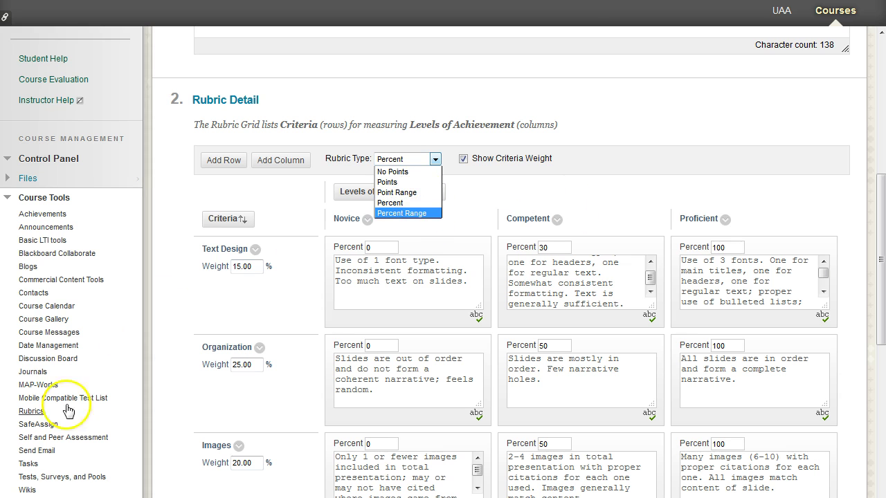
Look over the rest of the rubric grid down to the form's Submit section
{"action": "scroll", "coordinate": [251, 346], "scroll_direction": "down", "scroll_amount": 6}
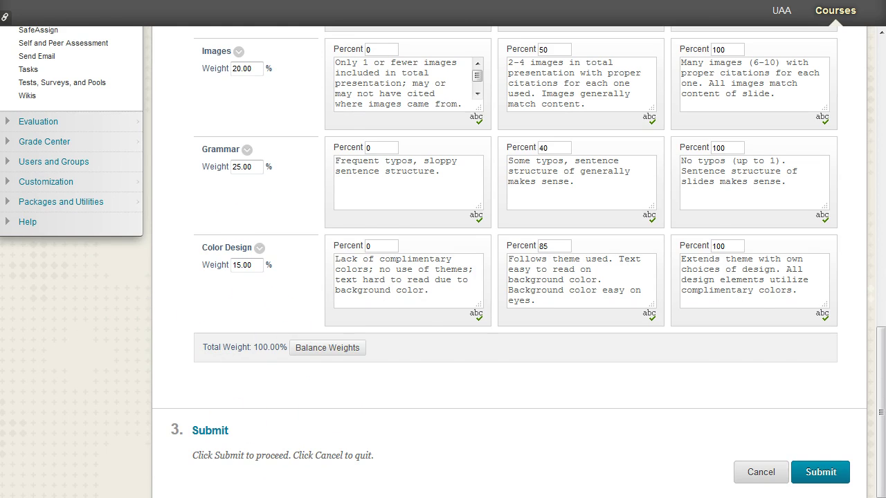
{"action": "scroll", "coordinate": [420, 300], "scroll_direction": "up", "scroll_amount": 6}
{"action": "scroll", "coordinate": [647, 270], "scroll_direction": "down", "scroll_amount": 6}
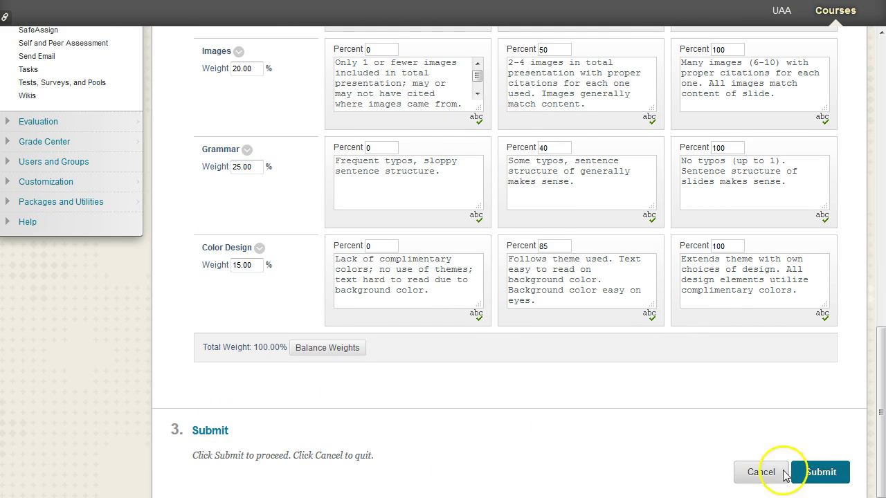
Go to the course's Assignments area and open PowerPoint Presentation Test 1 for editing
{"action": "scroll", "coordinate": [390, 443], "scroll_direction": "up", "scroll_amount": 6}
{"action": "scroll", "coordinate": [344, 201], "scroll_direction": "up", "scroll_amount": 5}
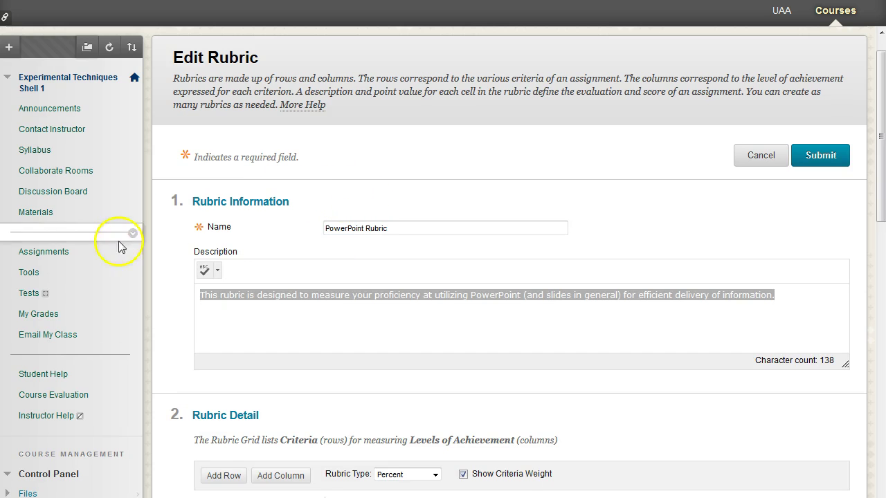
{"action": "left_click", "coordinate": [63, 249]}
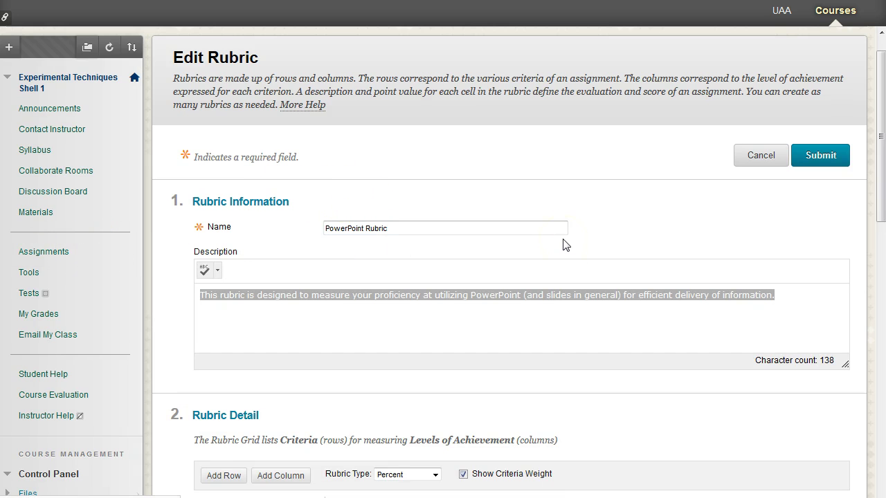
{"action": "left_click", "coordinate": [378, 287]}
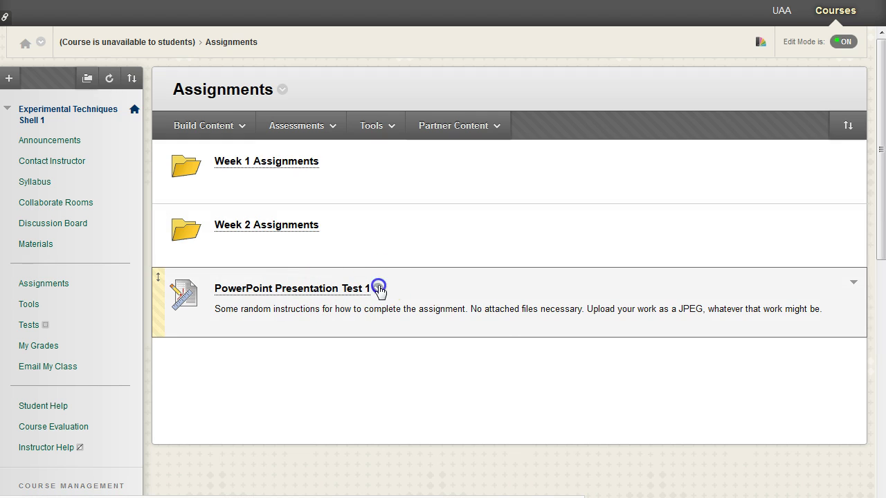
{"action": "left_click", "coordinate": [393, 313]}
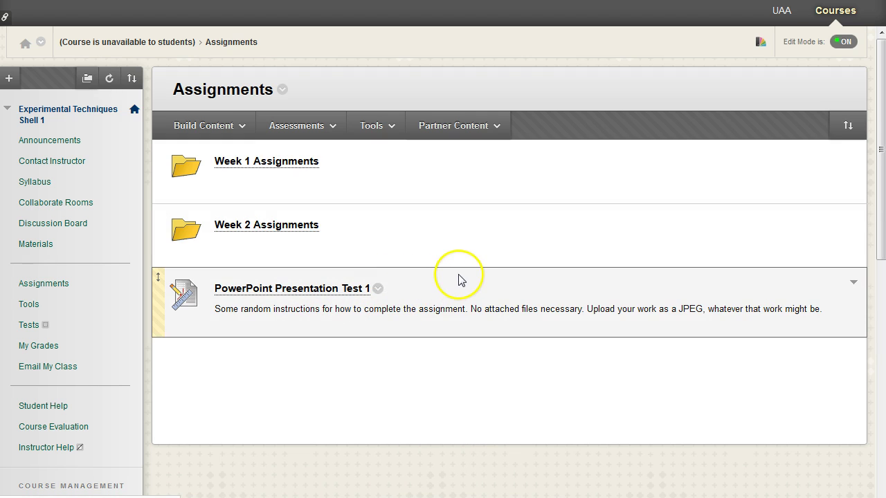
Look through the assignment's Assignment Files and Grading sections, and check the available ways to add a rubric without adding one
{"action": "scroll", "coordinate": [642, 242], "scroll_direction": "down", "scroll_amount": 3}
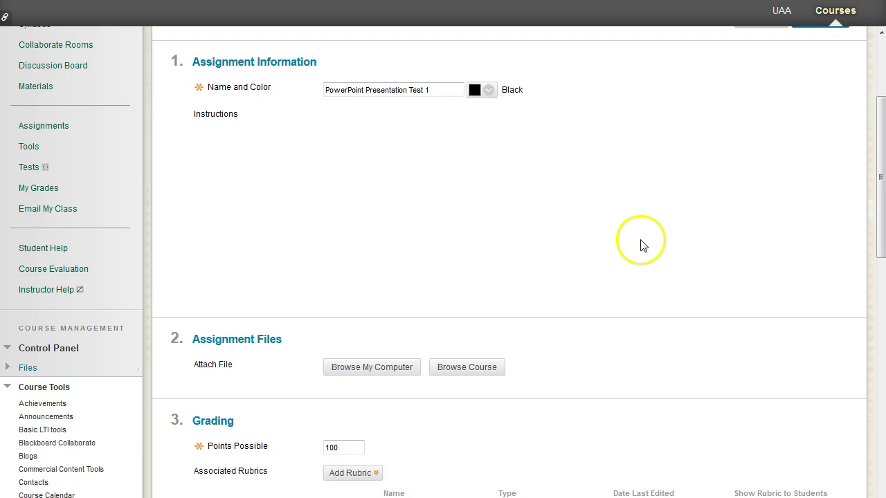
{"action": "scroll", "coordinate": [636, 238], "scroll_direction": "down", "scroll_amount": 2}
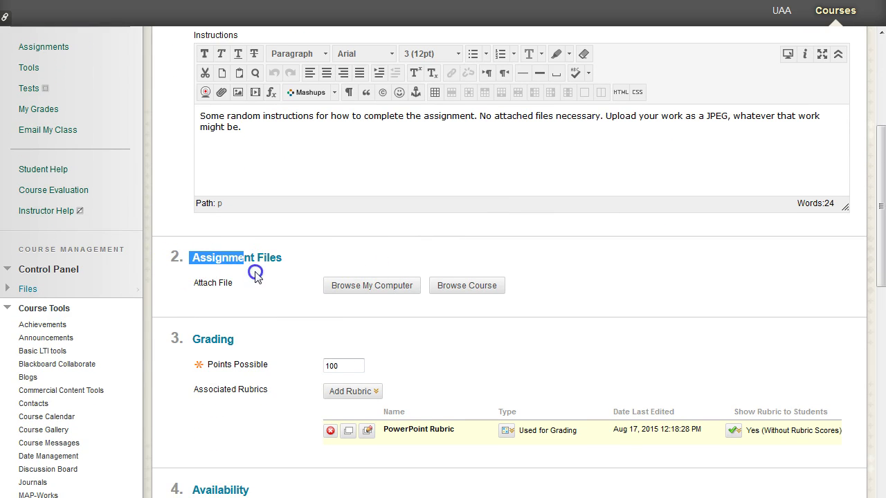
{"action": "left_click_drag", "start_coordinate": [256, 276], "coordinate": [264, 286]}
{"action": "left_click", "coordinate": [536, 315]}
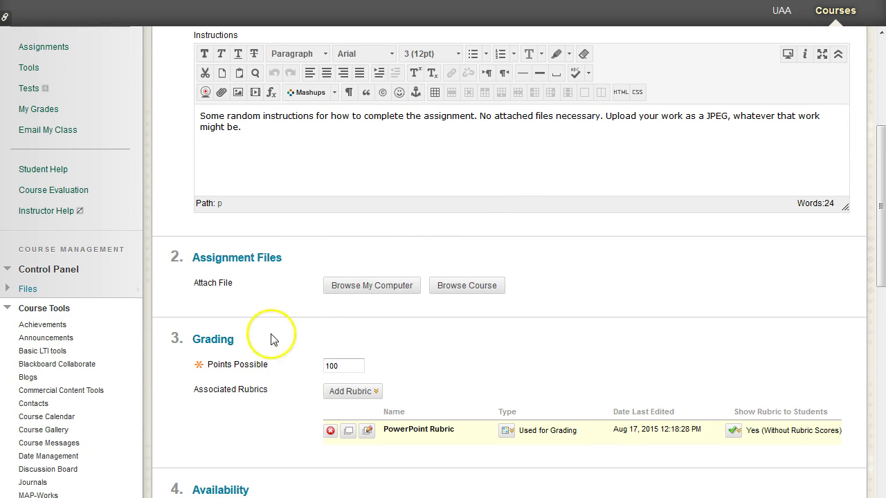
{"action": "left_click", "coordinate": [346, 391]}
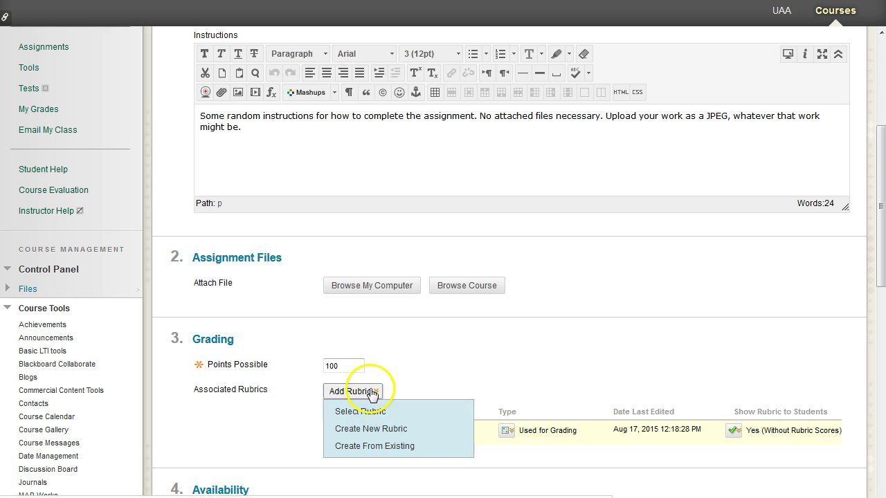
{"action": "left_click", "coordinate": [374, 392]}
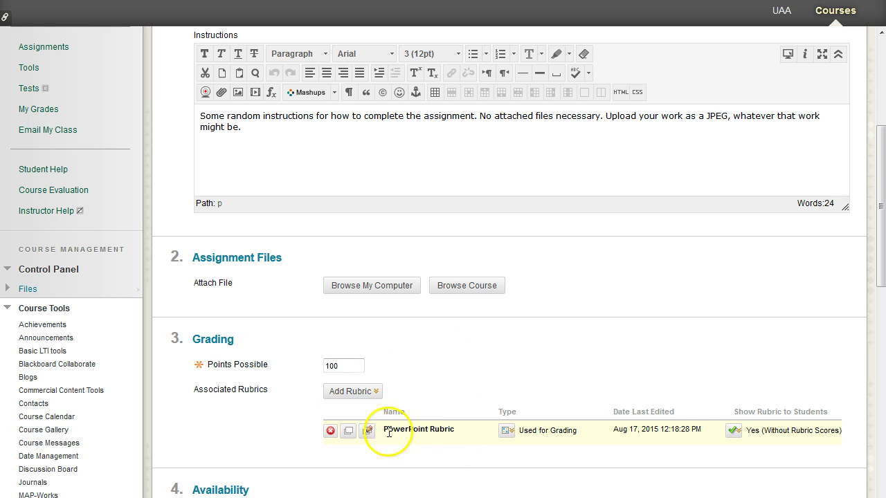
Check the Show Rubric to Students options of the associated PowerPoint Rubric, leaving it at Yes (Without Rubric Scores)
{"action": "scroll", "coordinate": [537, 346], "scroll_direction": "down", "scroll_amount": 2}
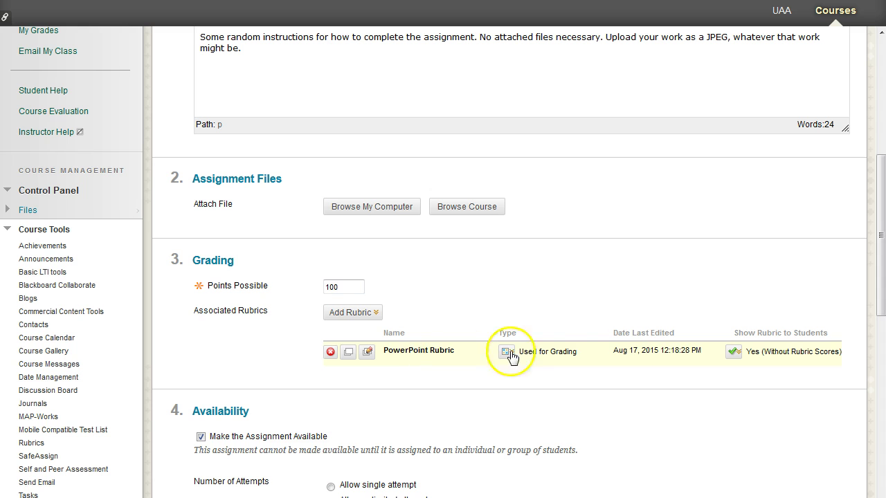
{"action": "left_click_drag", "start_coordinate": [734, 333], "coordinate": [840, 338]}
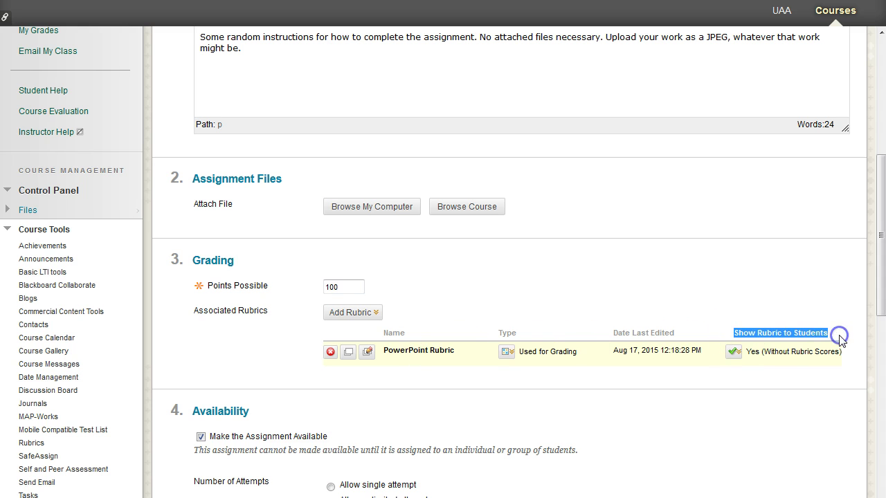
{"action": "left_click", "coordinate": [735, 351]}
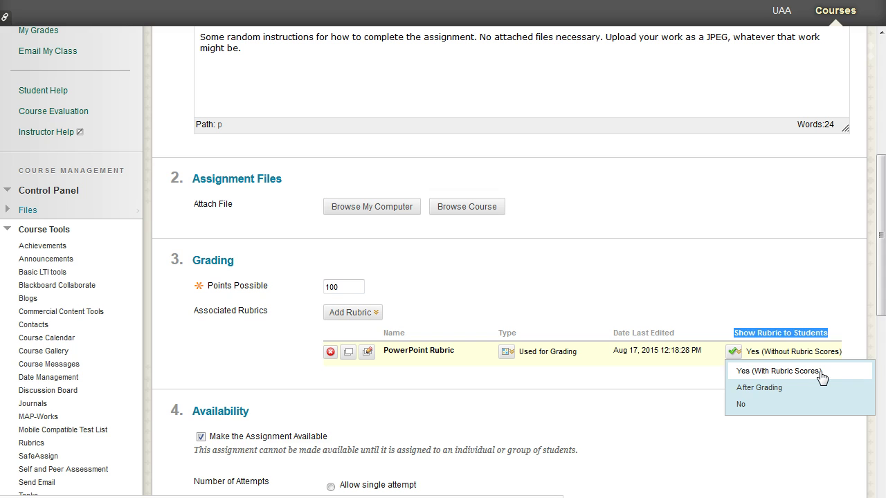
{"action": "left_click", "coordinate": [781, 352]}
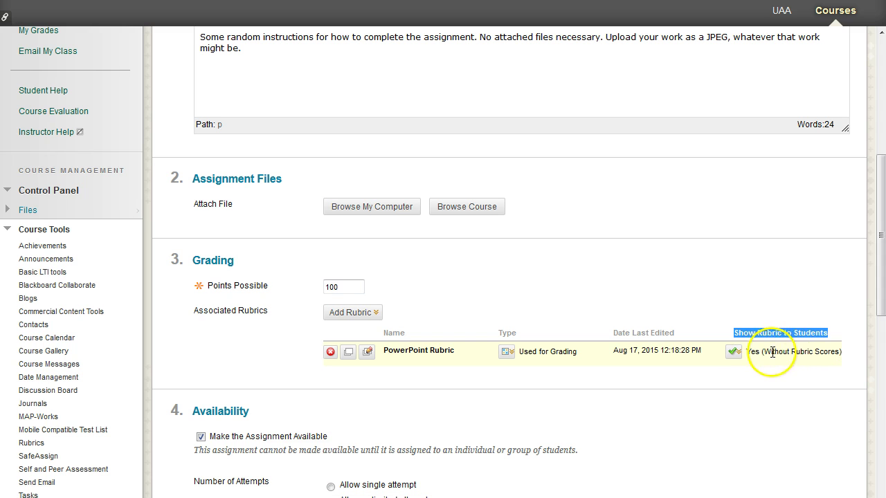
{"action": "left_click", "coordinate": [810, 357]}
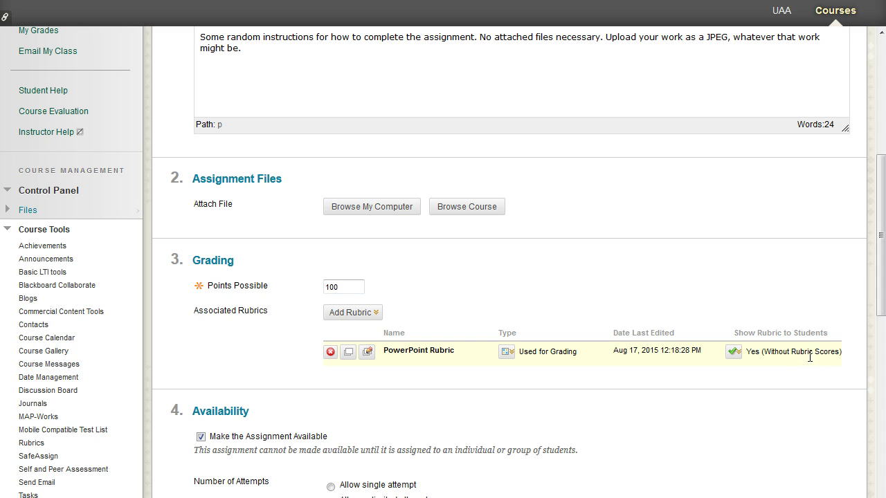
{"action": "left_click", "coordinate": [734, 351]}
{"action": "left_click", "coordinate": [735, 350]}
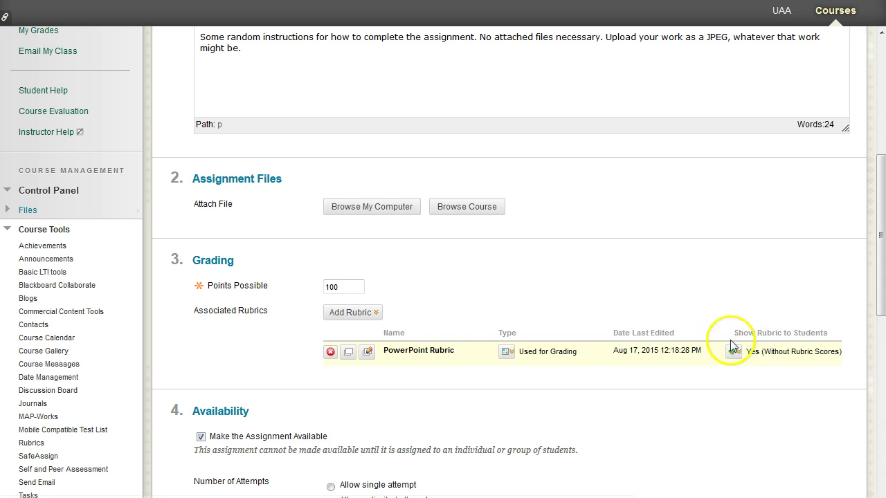
{"action": "left_click", "coordinate": [735, 352]}
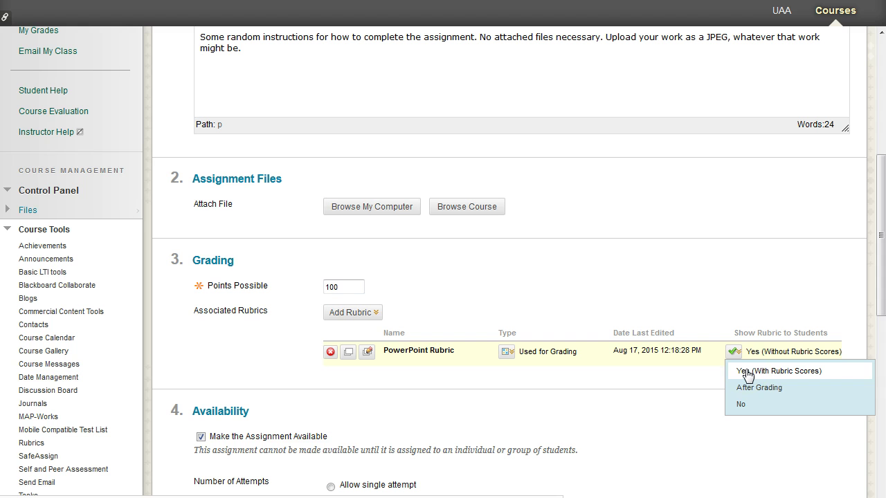
Leave the assignment form without saving and open the preview of PowerPoint Presentation Test 1 to examine its points possible
{"action": "scroll", "coordinate": [678, 322], "scroll_direction": "up", "scroll_amount": 4}
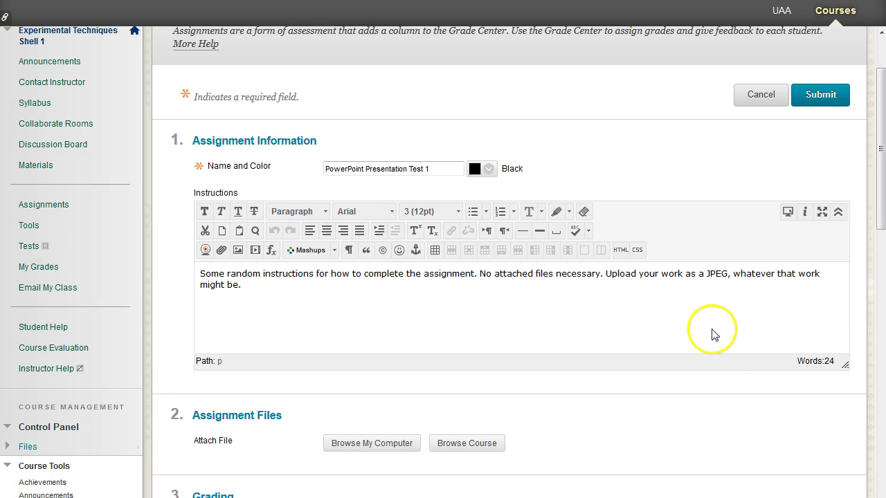
{"action": "scroll", "coordinate": [732, 356], "scroll_direction": "up", "scroll_amount": 1}
{"action": "left_click", "coordinate": [754, 180]}
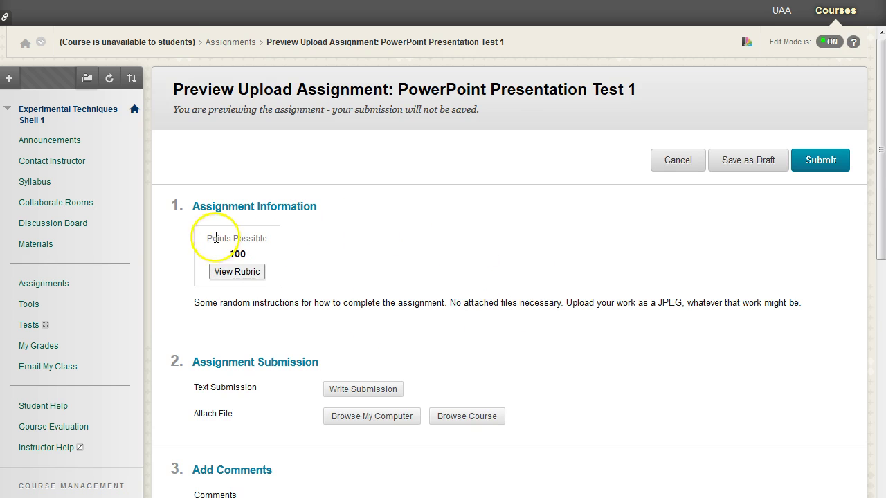
{"action": "left_click_drag", "start_coordinate": [212, 238], "coordinate": [263, 254]}
{"action": "left_click", "coordinate": [308, 255]}
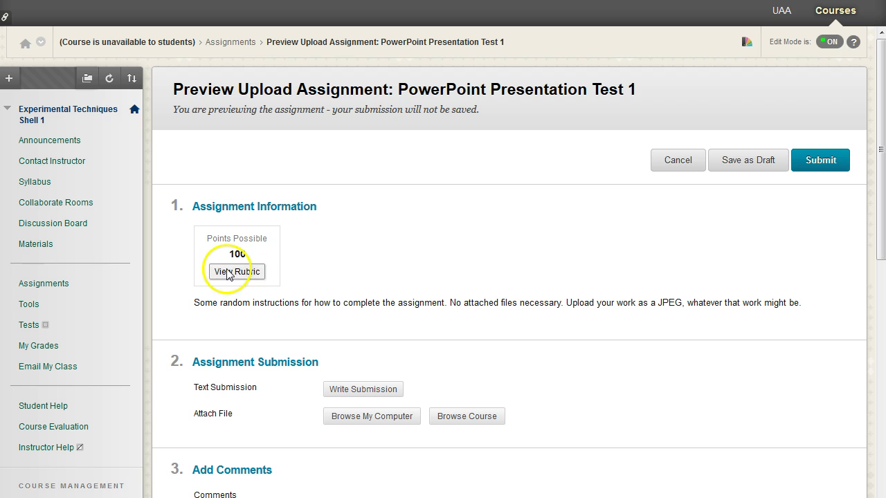